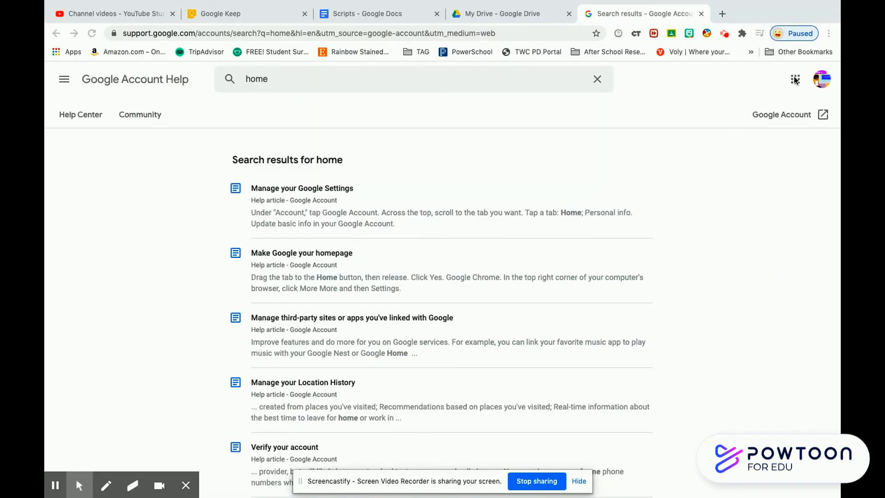
Step: Bring the browser showing Google Account Help search results for 'home' into focus
left_click(795, 77)
Step: Launch Google Classroom from the Google apps grid and continue past its welcome card
left_click(794, 79)
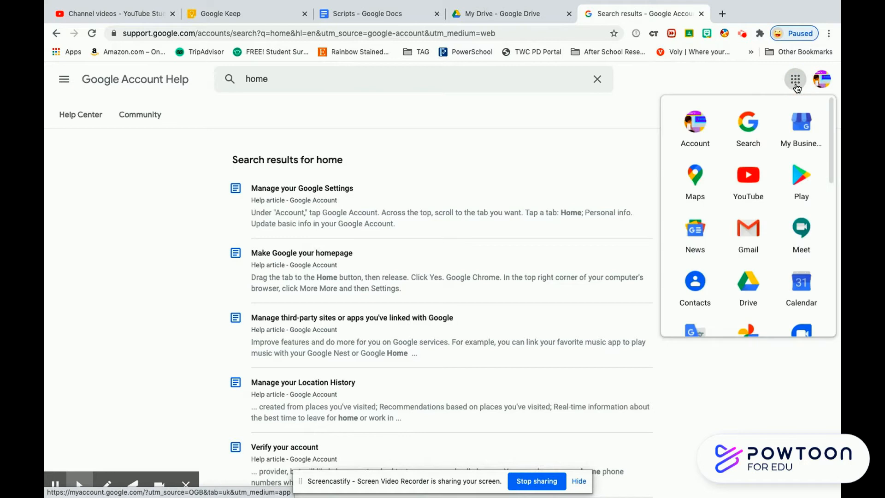
left_click_drag(829, 120, 837, 264)
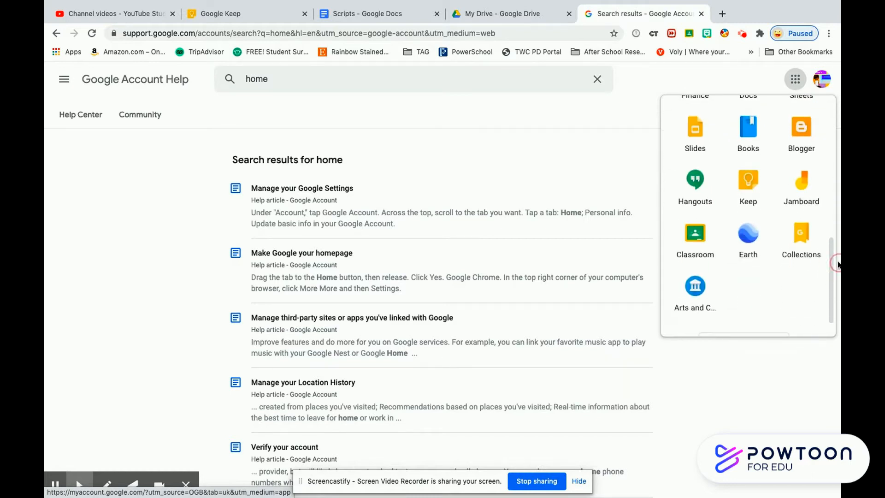
left_click(695, 243)
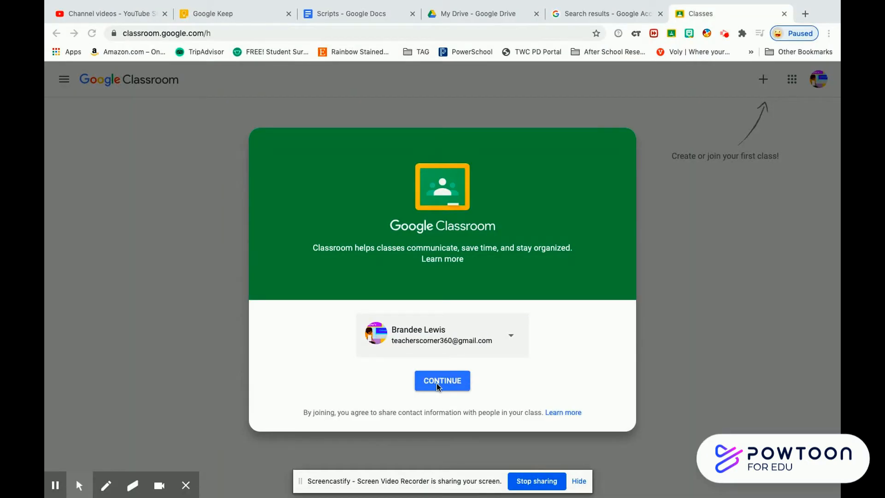
left_click(445, 380)
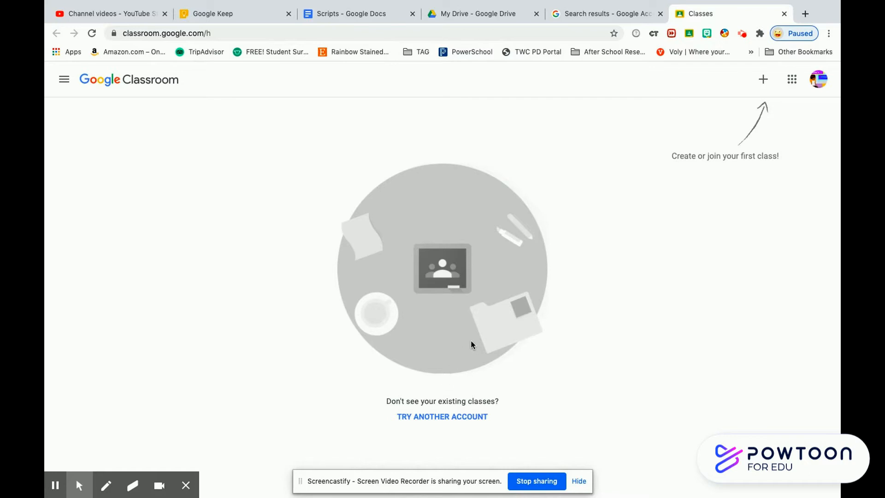
Step: Choose Create class from the + menu and accept the school-use notice
left_click(762, 81)
left_click(763, 82)
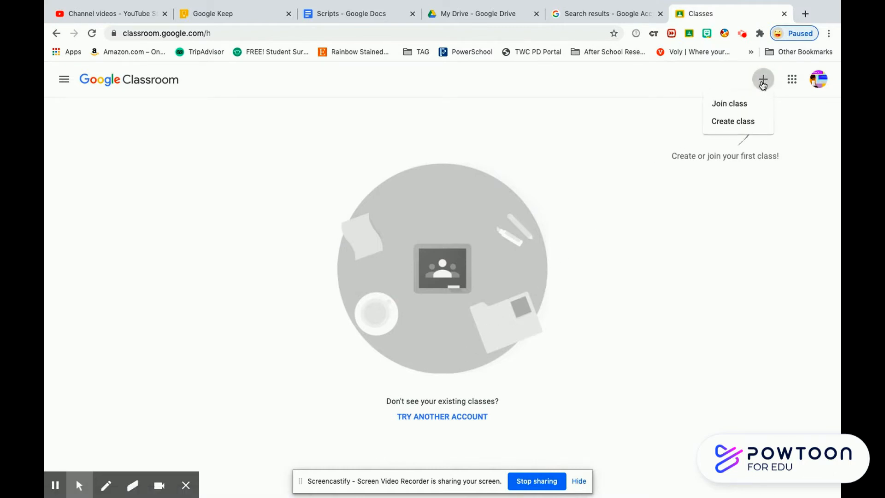
left_click(744, 123)
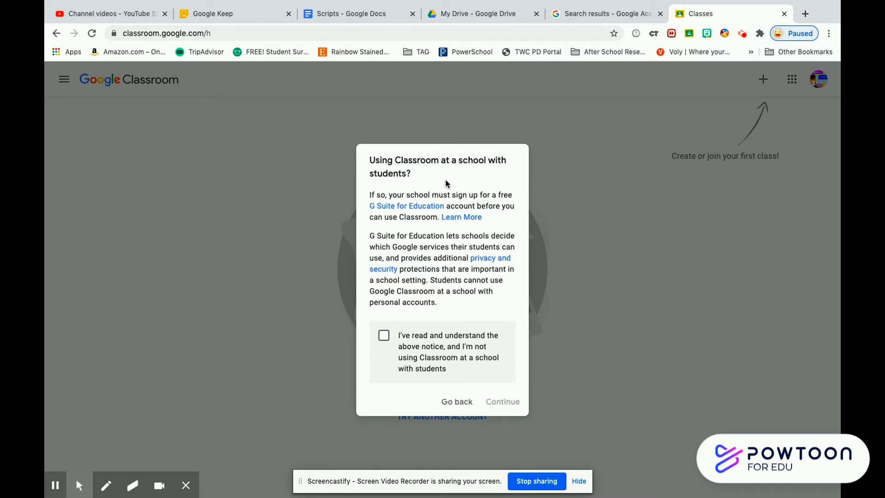
left_click(383, 336)
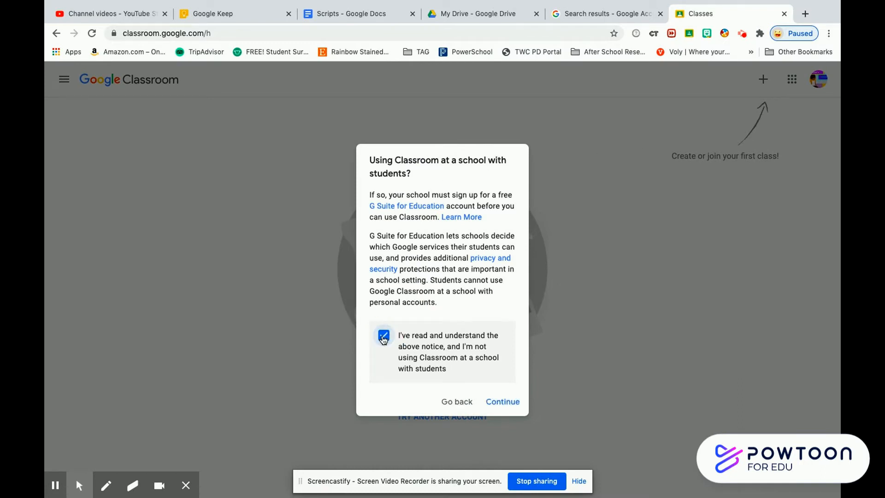
left_click(506, 403)
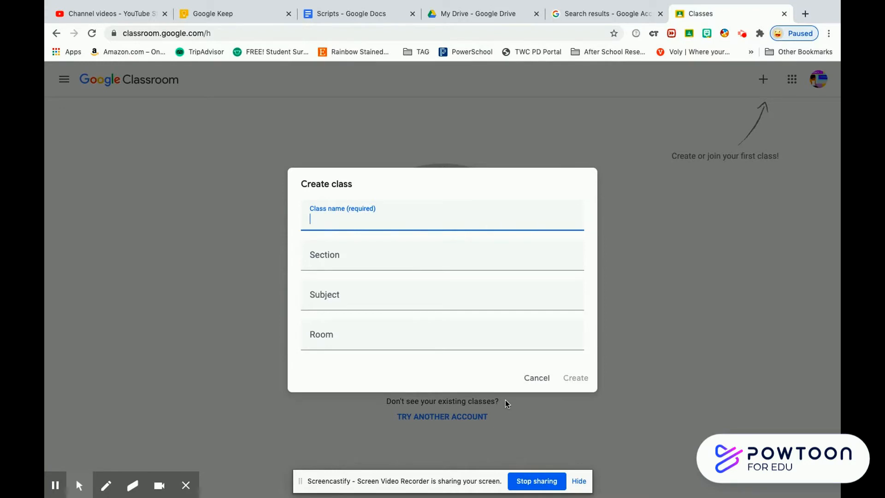
Step: Create 'Teachers Corner Demo Class #1': section 'Demo #1', subject 'Google Classroom Instruction', room 001
type("Teachers Corner")
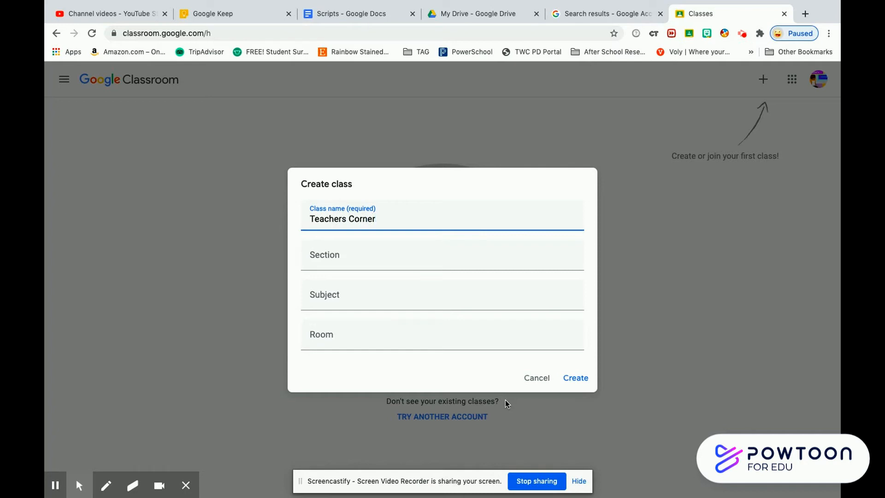
type(" Class")
key("BackSpace")
key("BackSpace")
key("BackSpace")
key("BackSpace")
key("BackSpace")
type("Demo Class #1")
left_click(408, 255)
type("Demo #1")
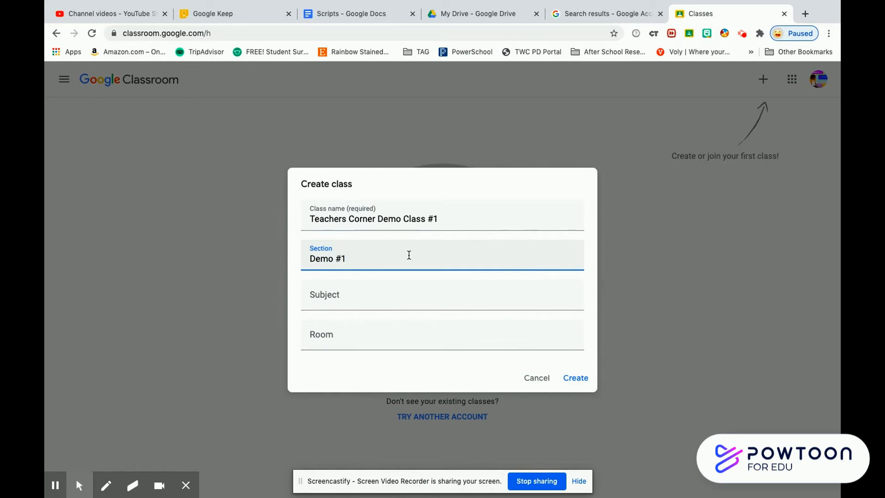
left_click(382, 294)
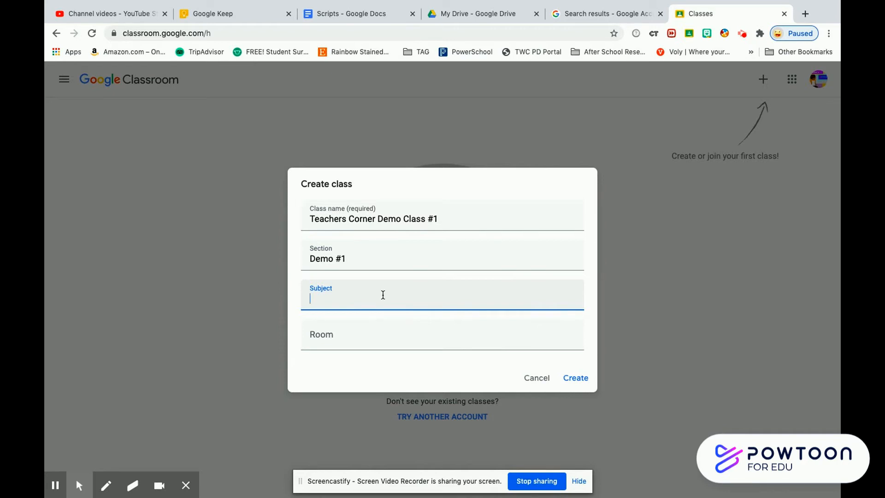
type("Go")
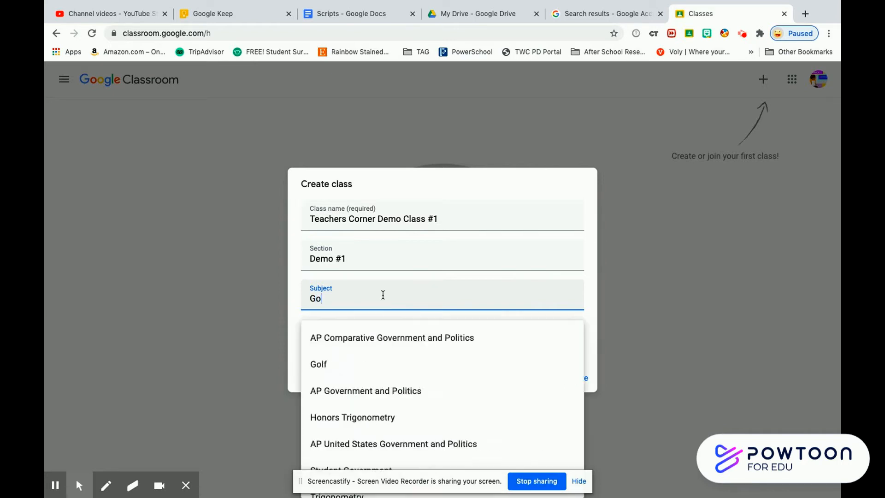
type("ogle ")
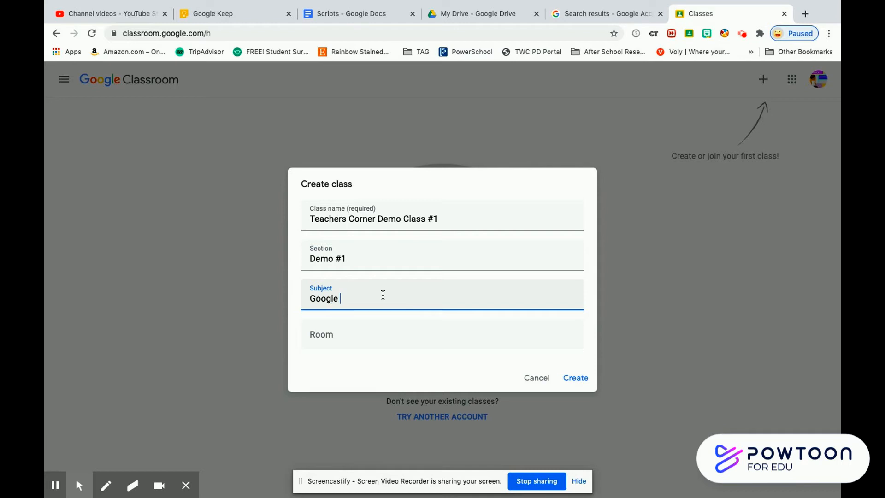
type("Classroom Instruction")
left_click(355, 332)
type("001")
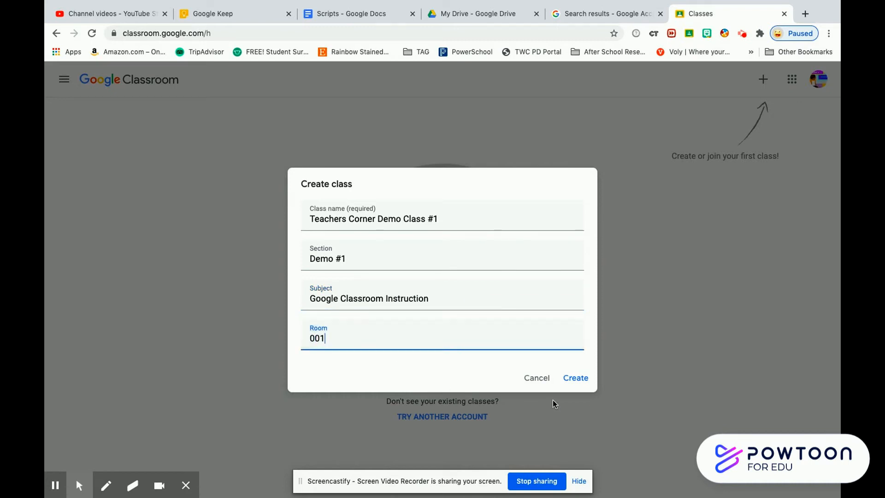
left_click(572, 378)
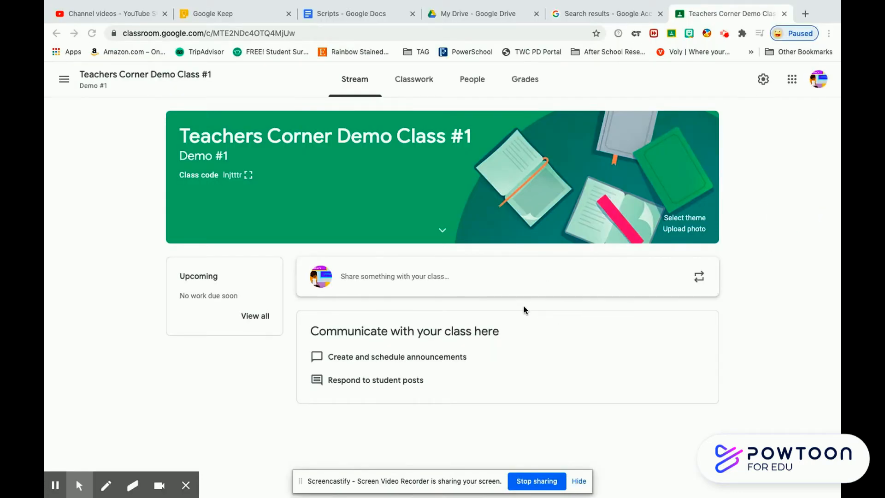
Step: Show the People page of Teachers Corner Demo Class #1
left_click(472, 87)
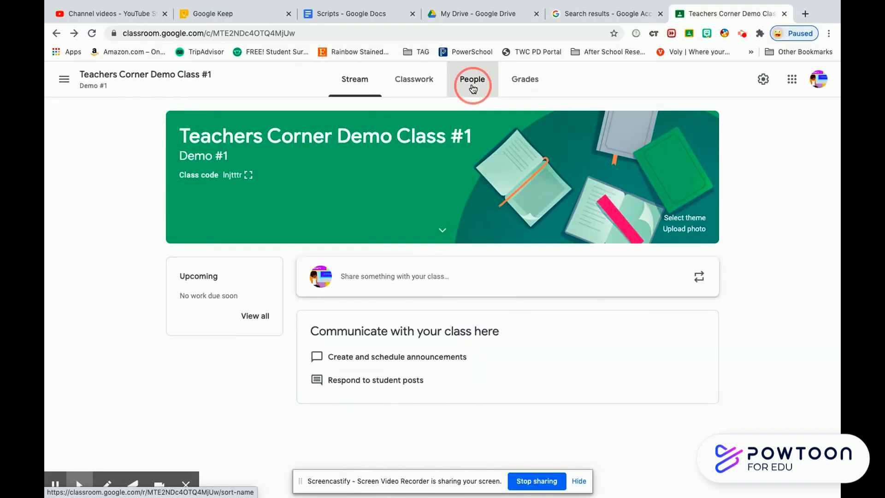
left_click(472, 86)
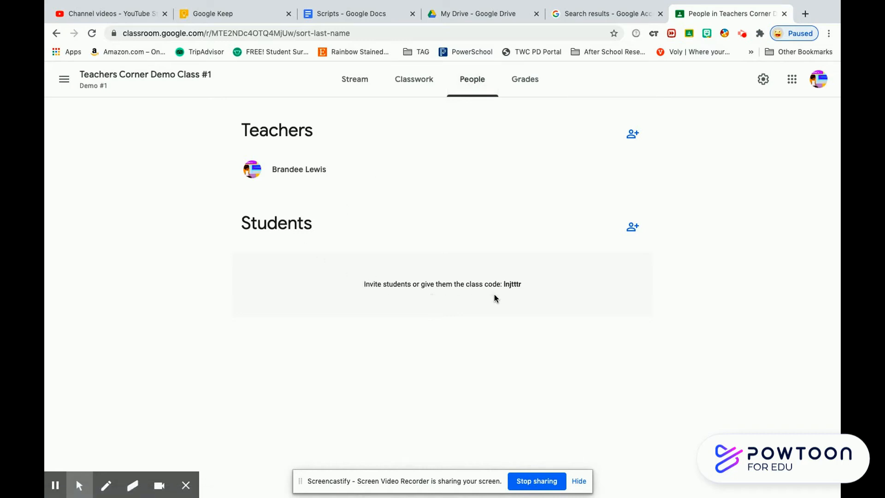
Step: Invite a student to the class by their e-mail address, then bring up Class settings
left_click(633, 228)
left_click(462, 197)
type("ta")
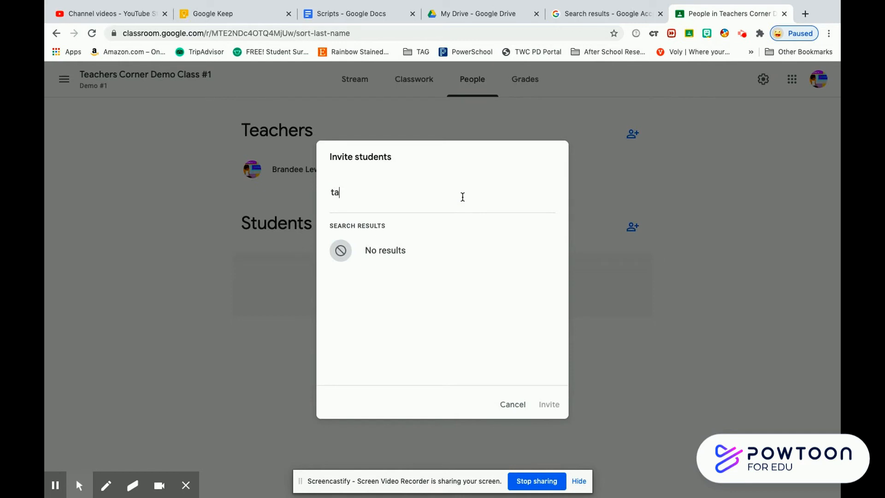
key("BackSpace")
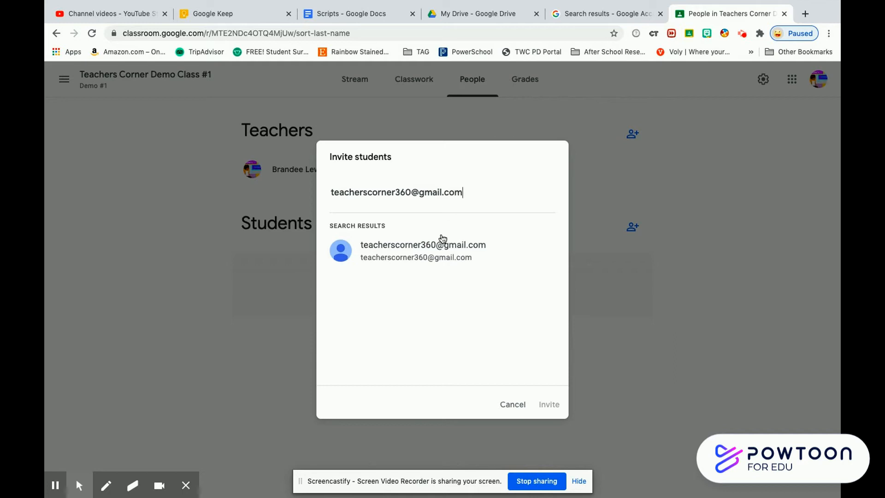
left_click(432, 249)
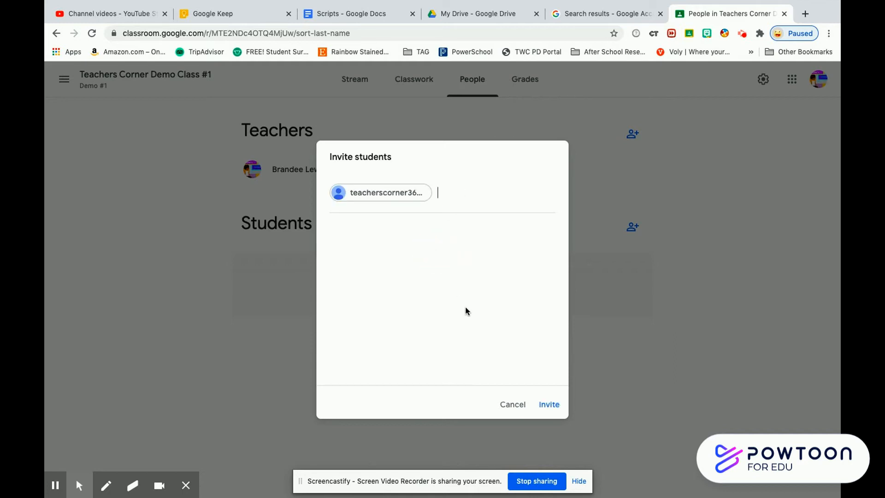
left_click(548, 406)
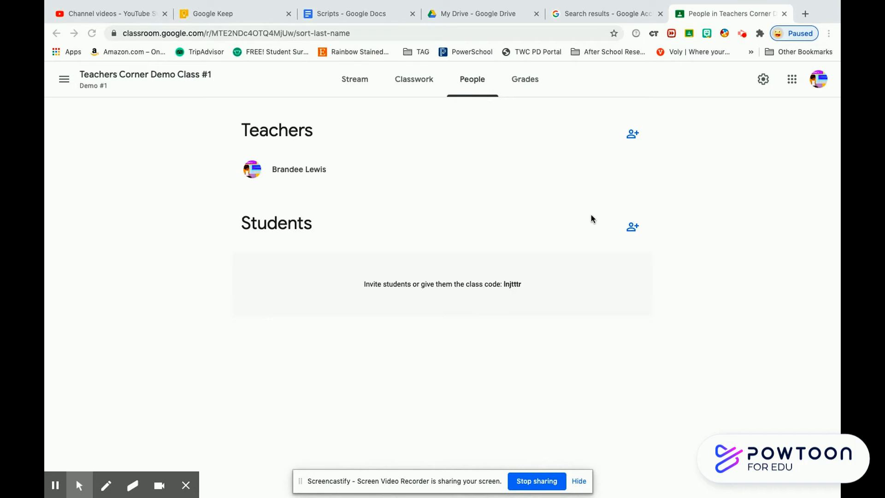
left_click(764, 80)
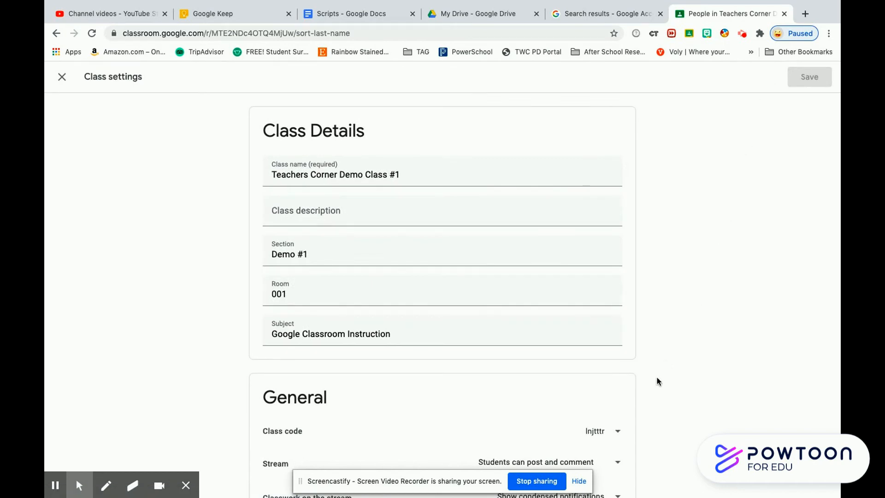
left_click(618, 432)
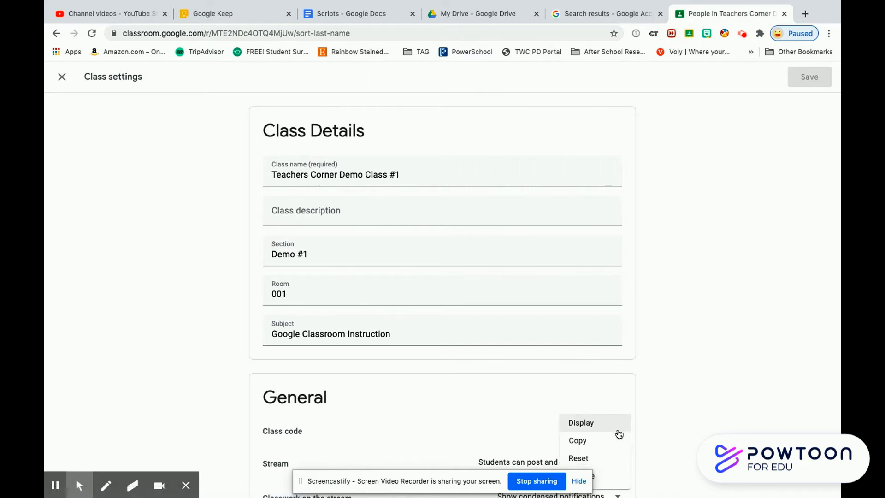
left_click(612, 422)
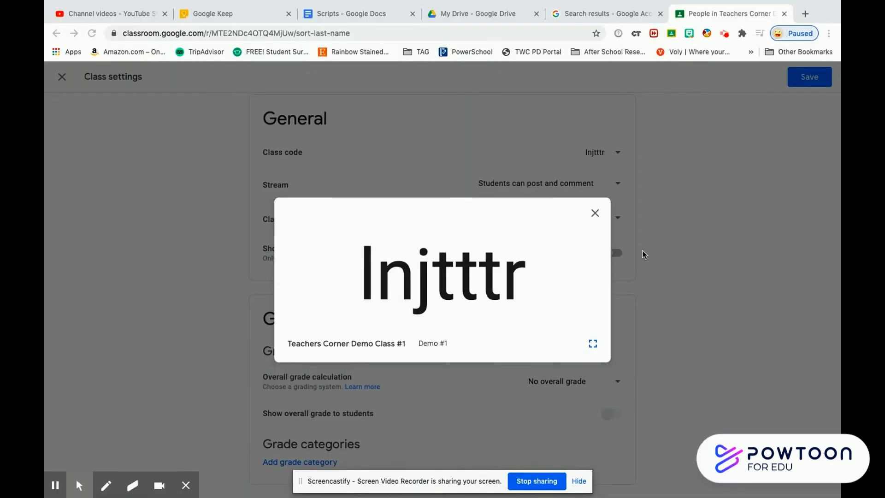
left_click(595, 214)
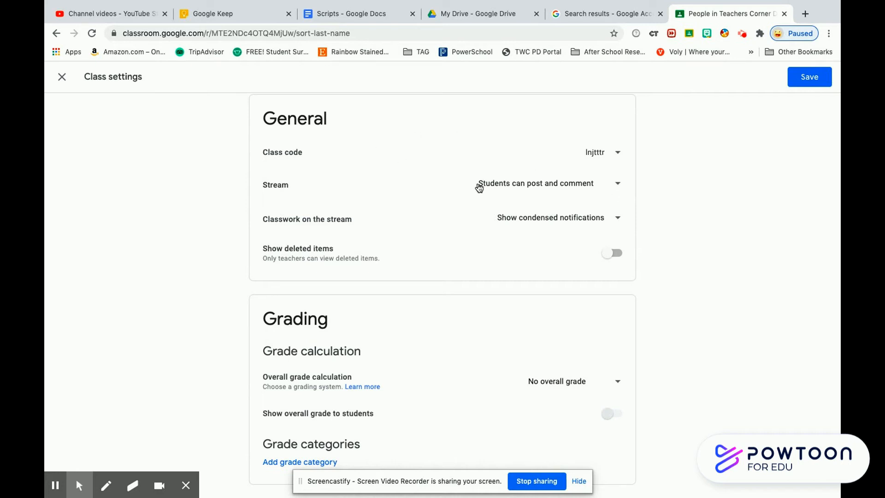
Step: Set the Stream option to 'Only teachers can post or comment'
left_click(619, 185)
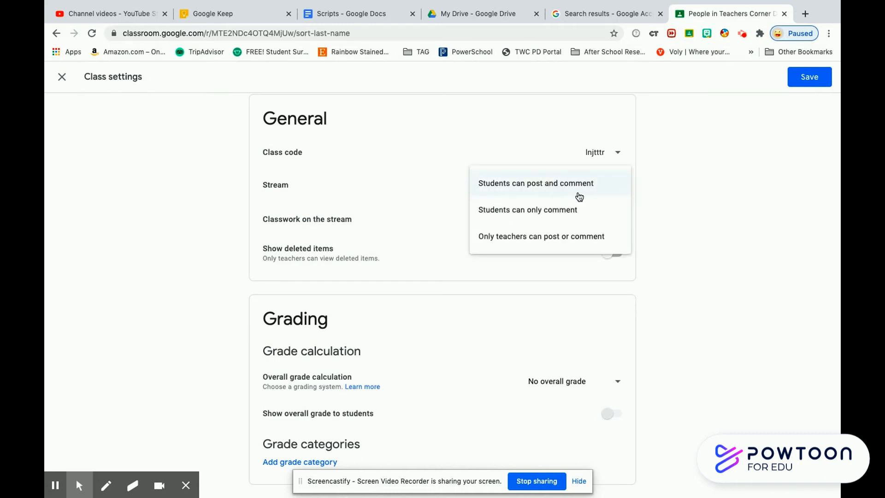
left_click(537, 220)
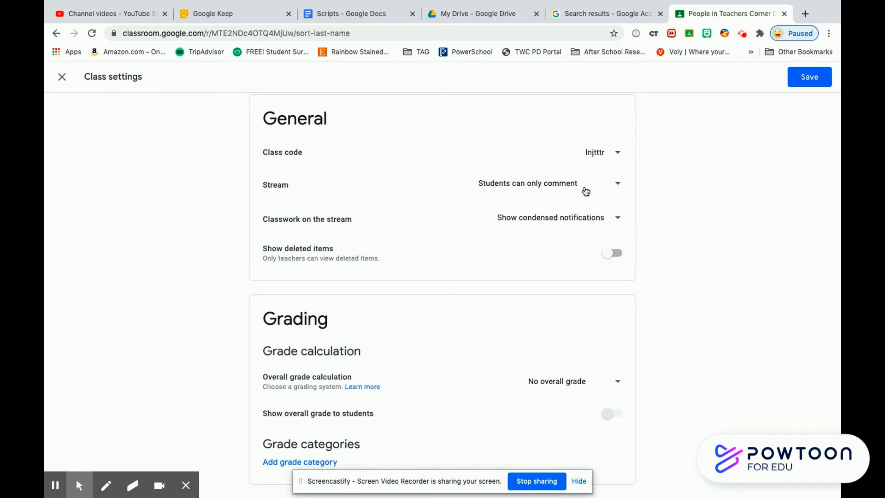
left_click(618, 189)
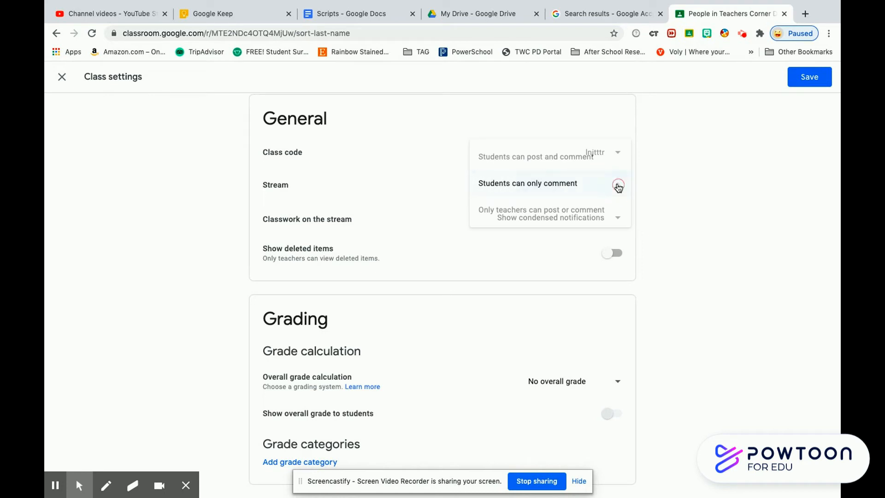
left_click(503, 218)
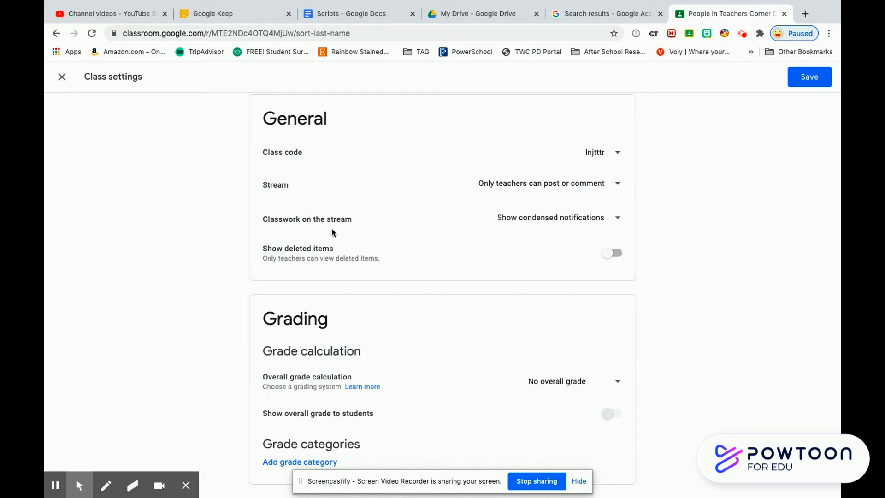
Step: Leave the classwork-on-stream display unchanged and turn on Show deleted items
left_click(619, 220)
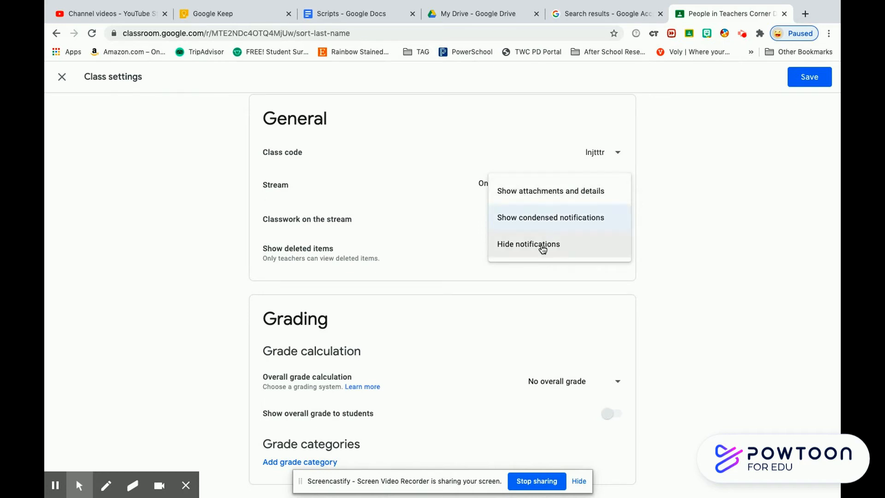
left_click(673, 255)
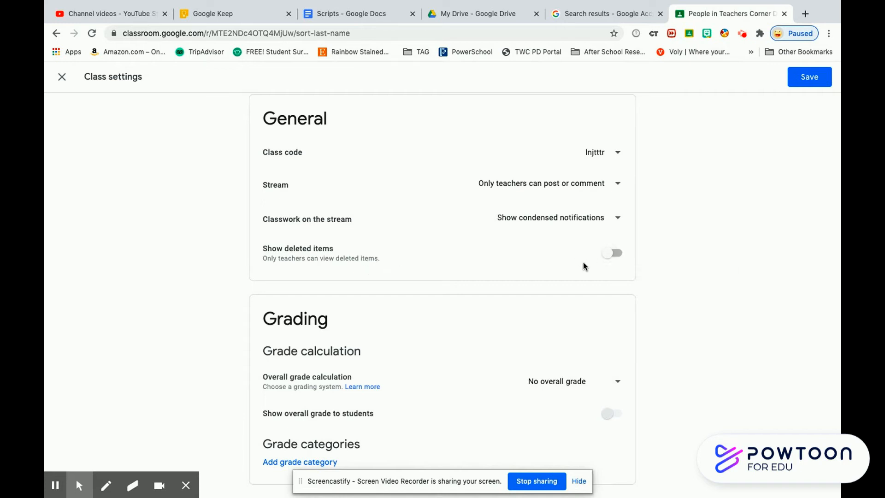
left_click(618, 256)
Step: Turn Show deleted items back off, keep 'No overall grade', and close Class settings
left_click(605, 256)
left_click(617, 384)
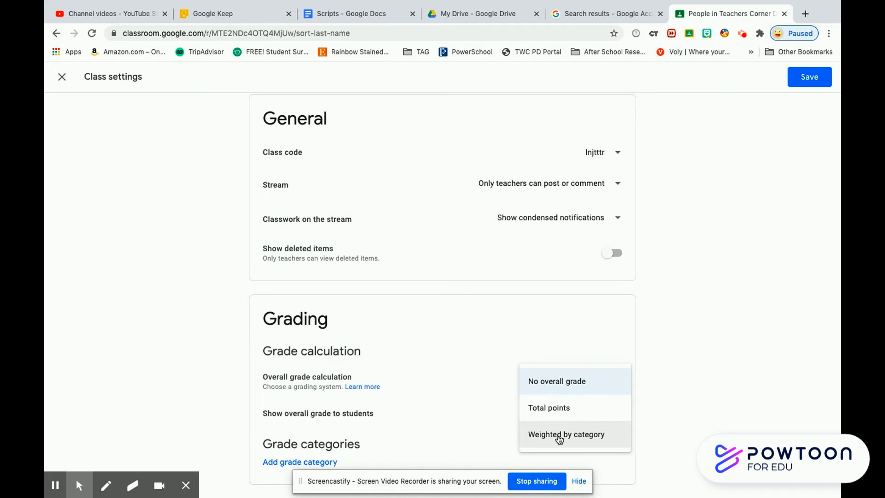
left_click(443, 437)
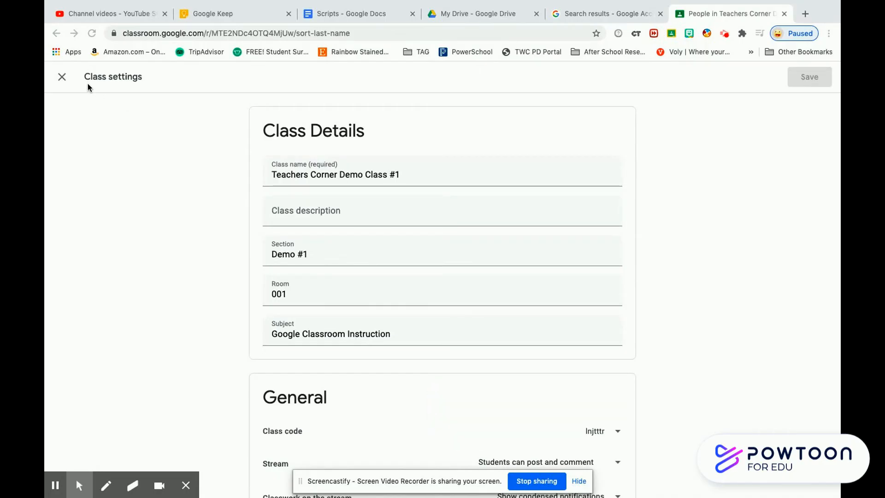
left_click(61, 78)
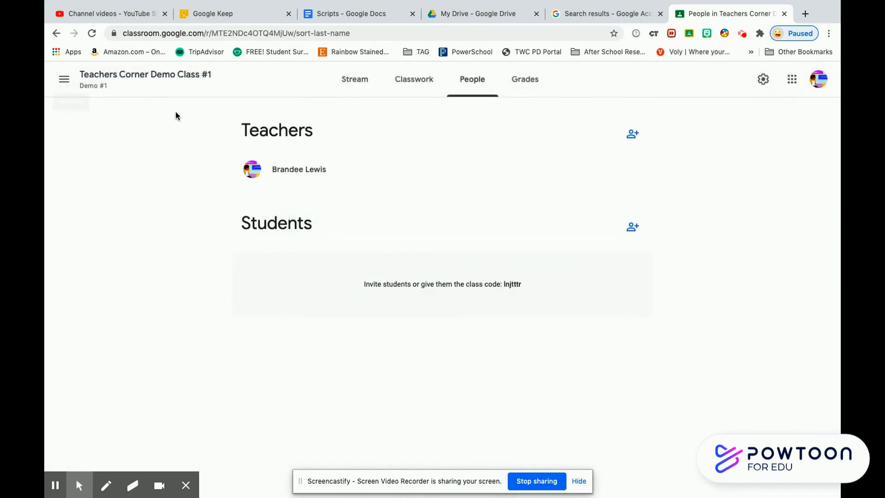
Step: On the Classwork page, choose Topic from the Create menu
left_click(414, 88)
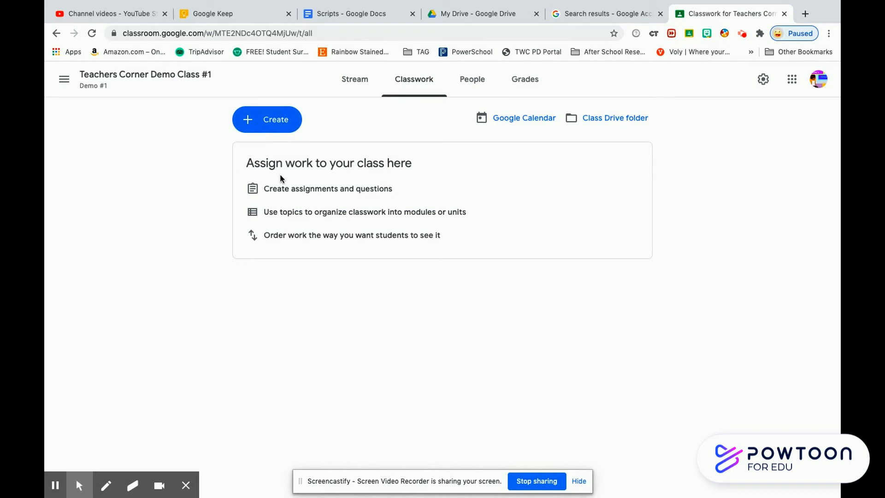
left_click(279, 123)
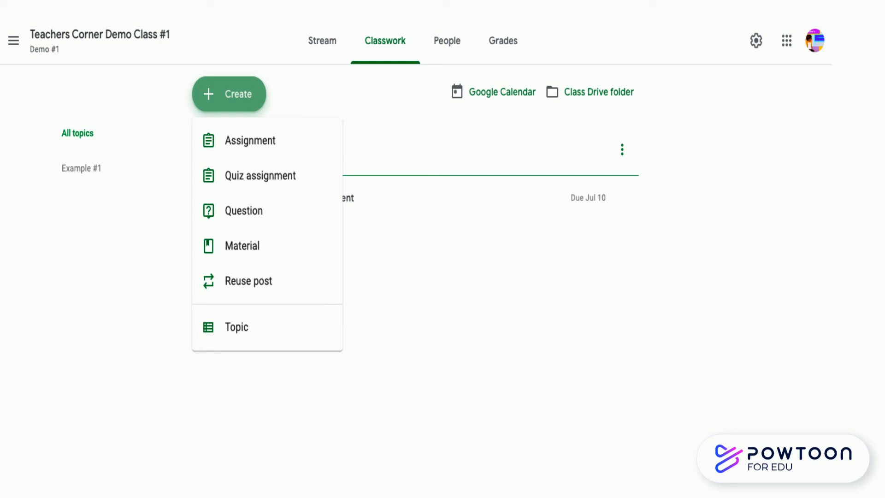
left_click(257, 329)
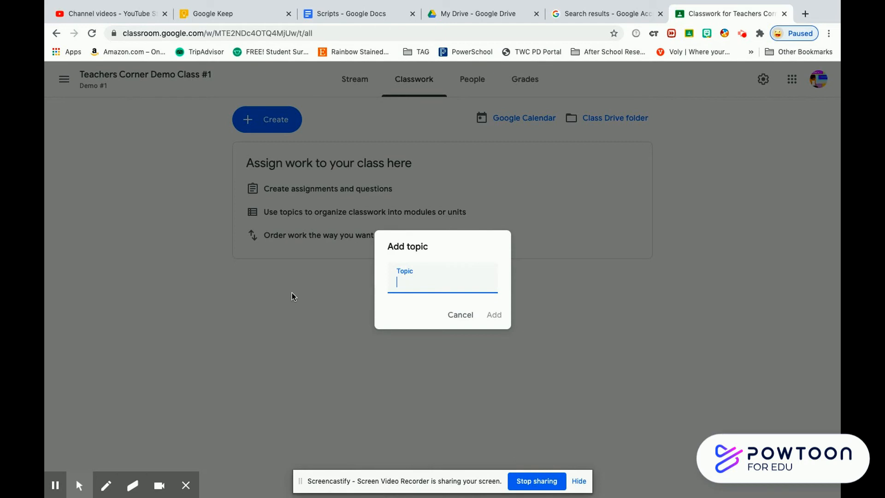
Step: Name the new topic 'Example #1' and add it
type("Example #1")
left_click(494, 316)
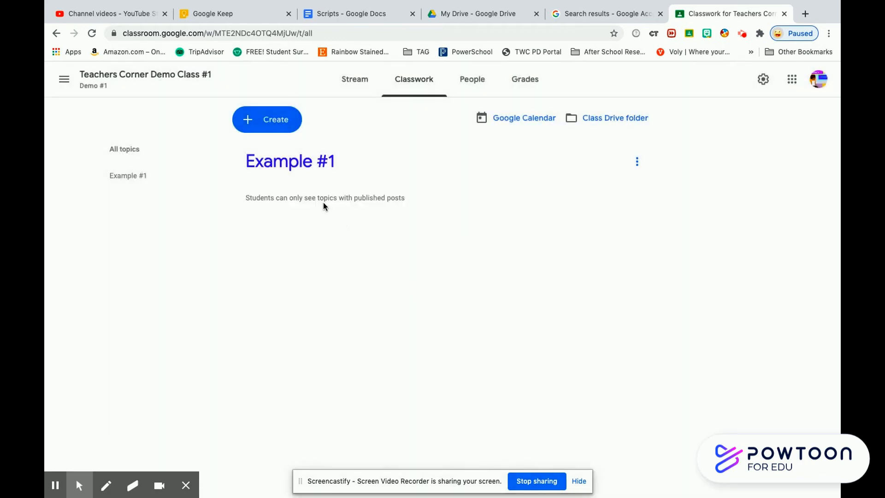
Step: Open a blank Assignment form, dismiss the tip, and place the cursor in Title
left_click(268, 127)
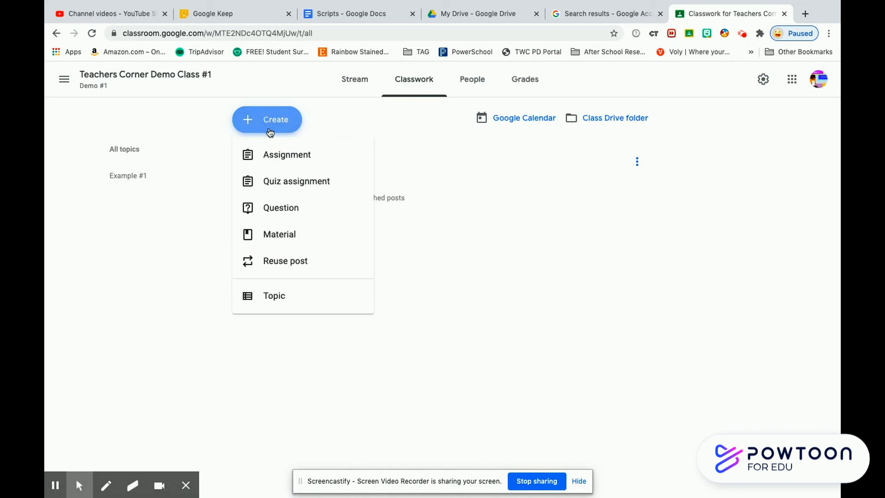
left_click(284, 159)
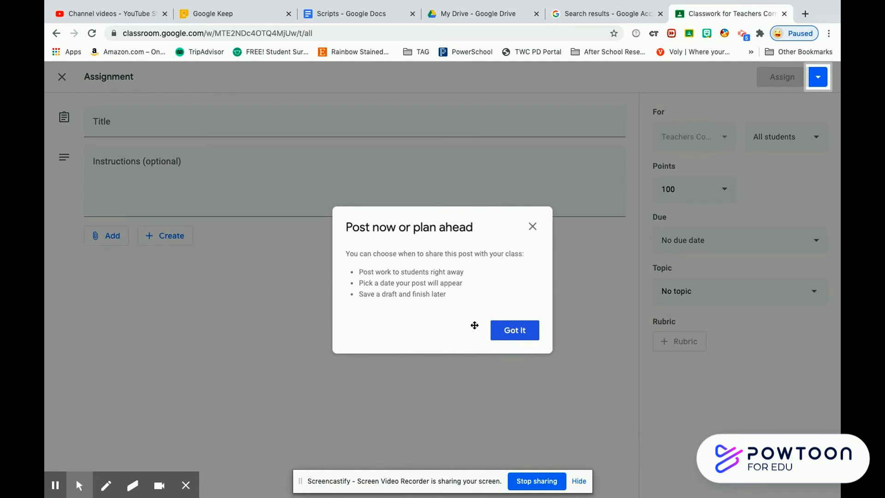
left_click(514, 342)
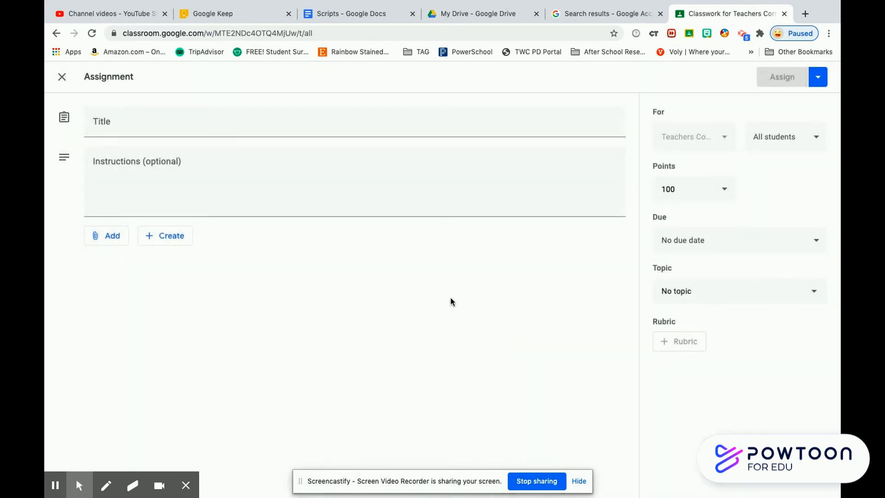
left_click(293, 127)
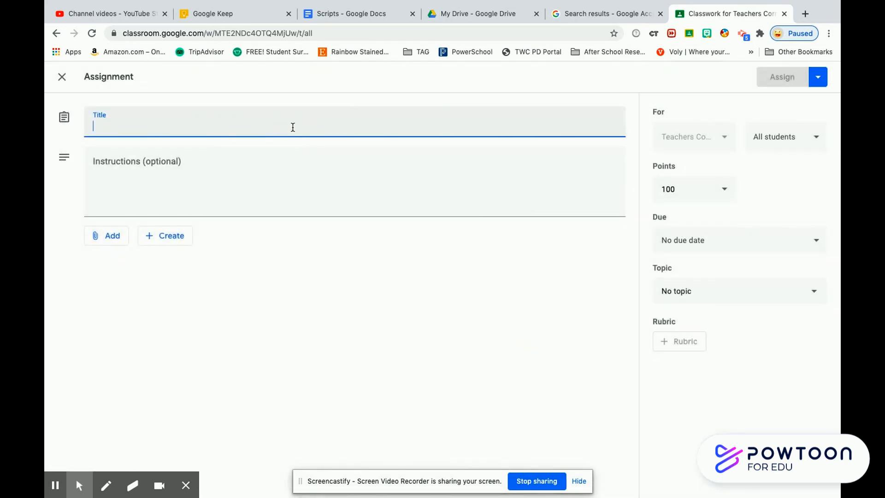
Step: Title the assignment 'How to Create an Assignment' with instructions 'Follow the instructions !'
type("How to Create an Assignment")
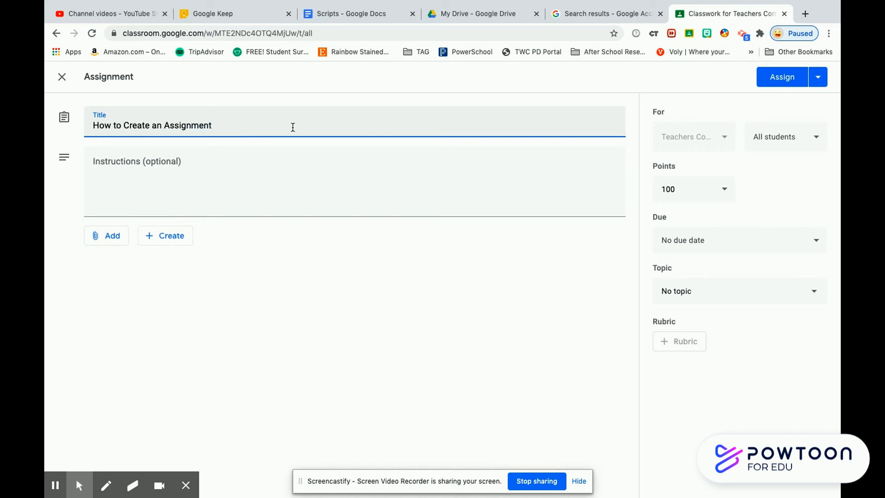
left_click(258, 165)
type("Follow")
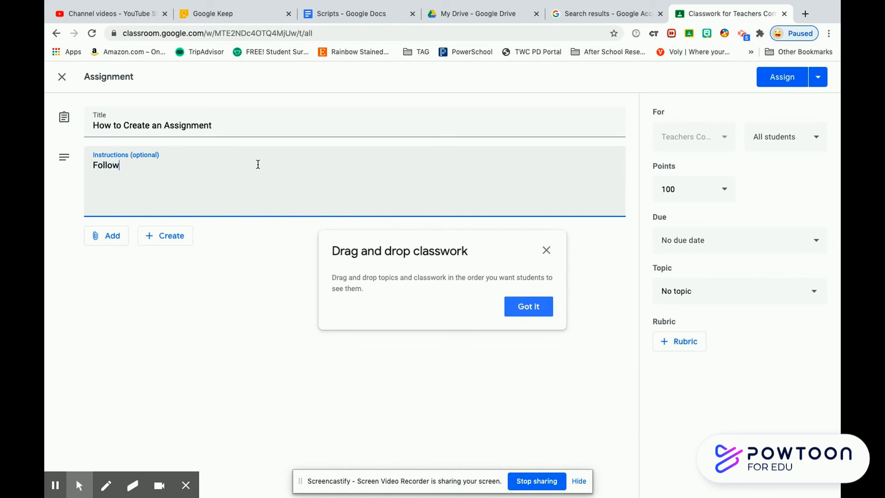
type(" the instructions !")
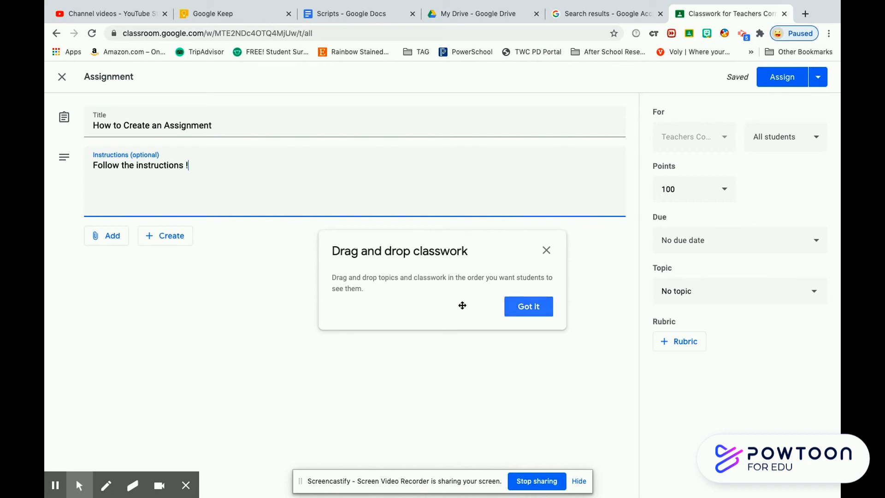
left_click(528, 307)
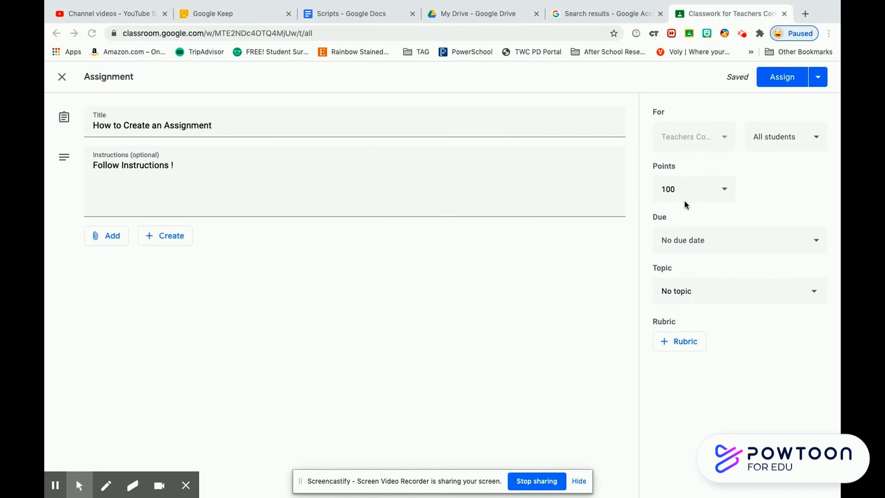
Step: Keep the assignment for all students and worth 100 points
left_click(815, 140)
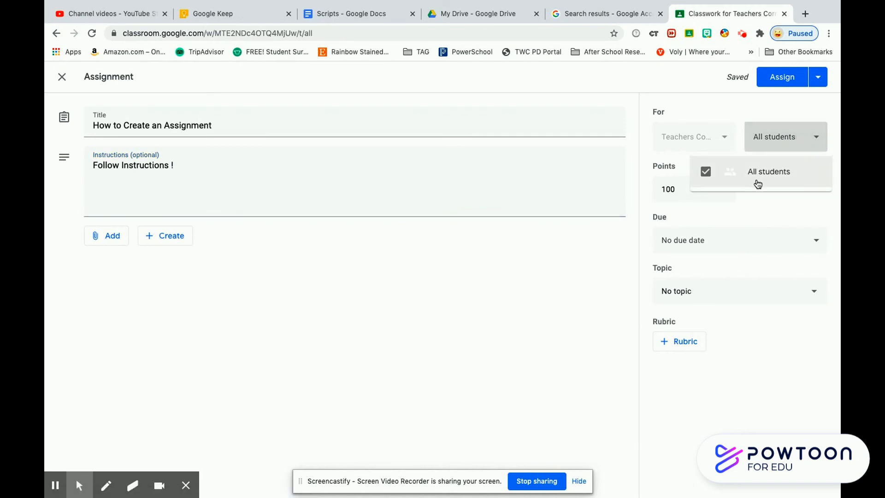
left_click(815, 141)
left_click(815, 141)
left_click(771, 204)
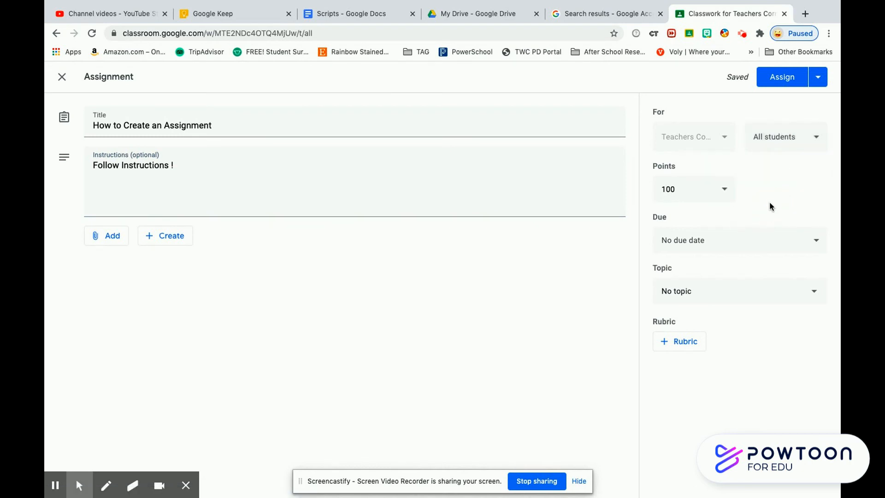
left_click(727, 195)
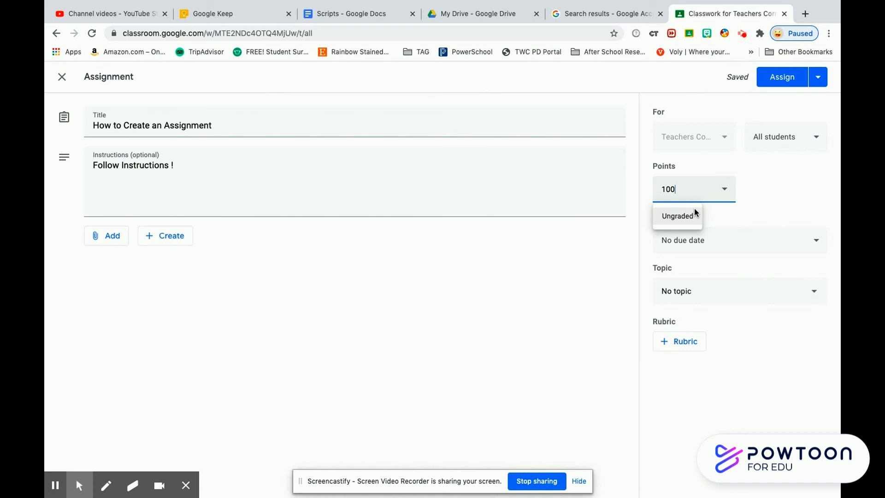
left_click(766, 201)
Step: Set the due date to Fri, Jul 10 and the topic to Example #1
left_click(777, 241)
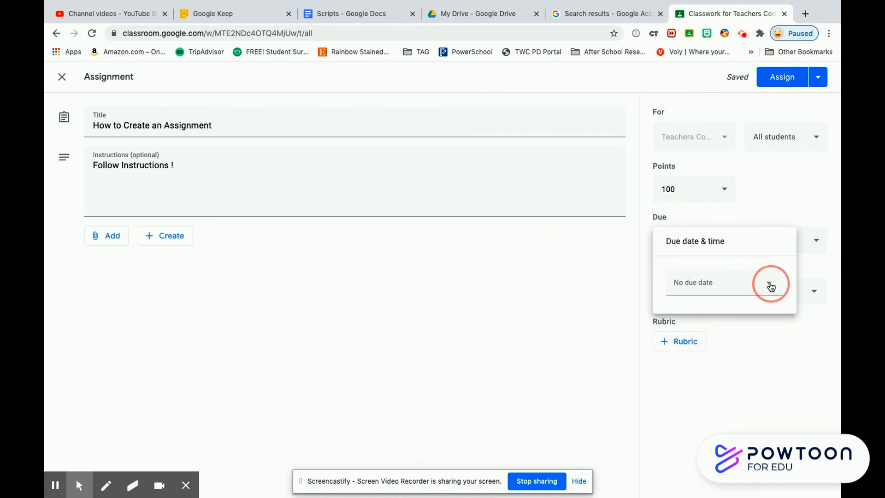
left_click(777, 282)
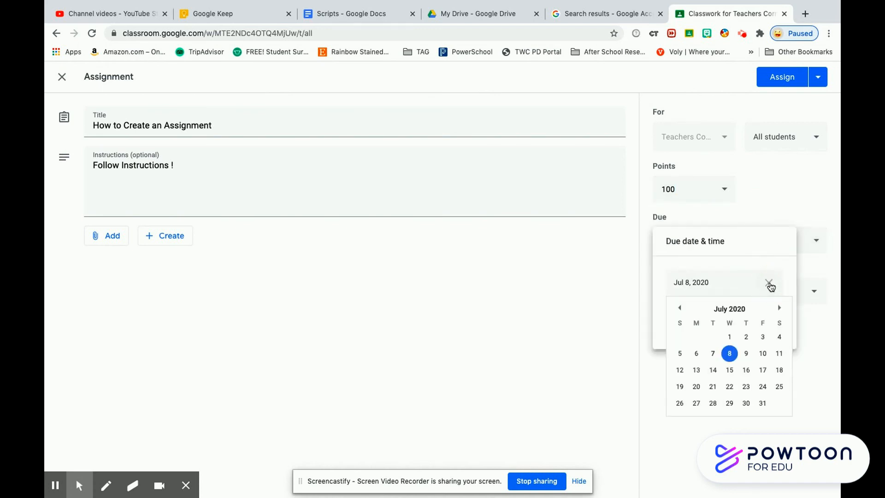
left_click(763, 354)
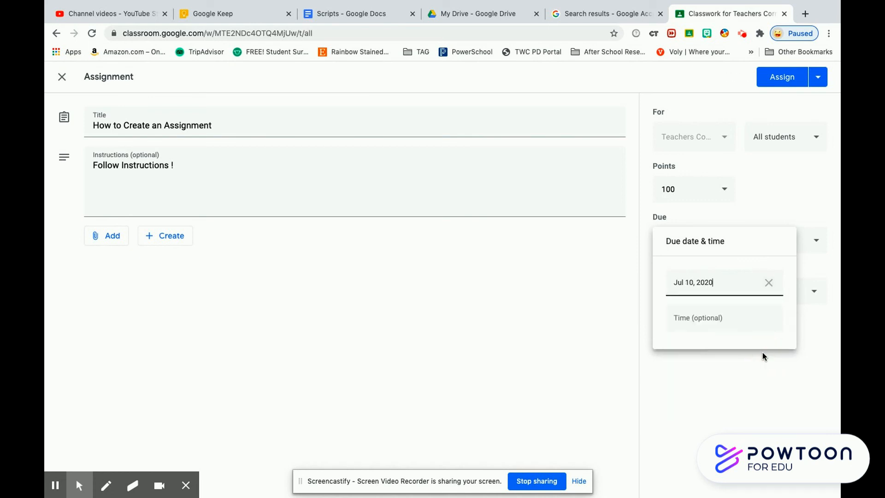
left_click(758, 382)
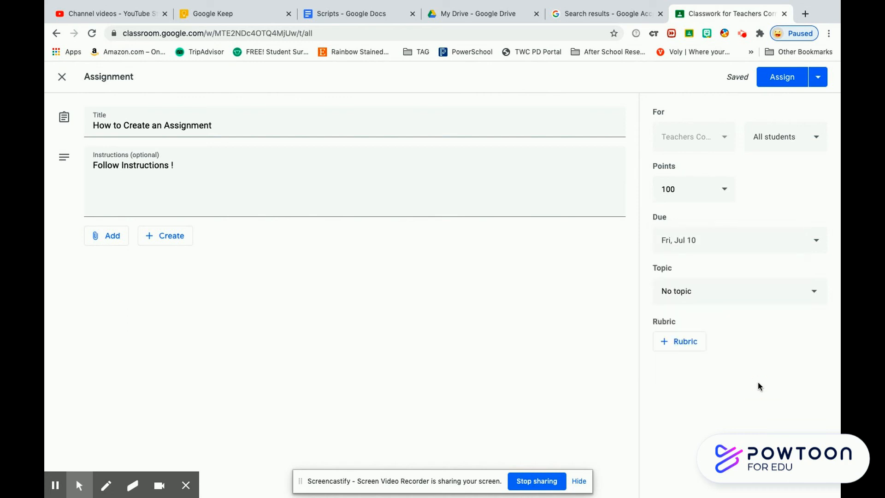
left_click(795, 294)
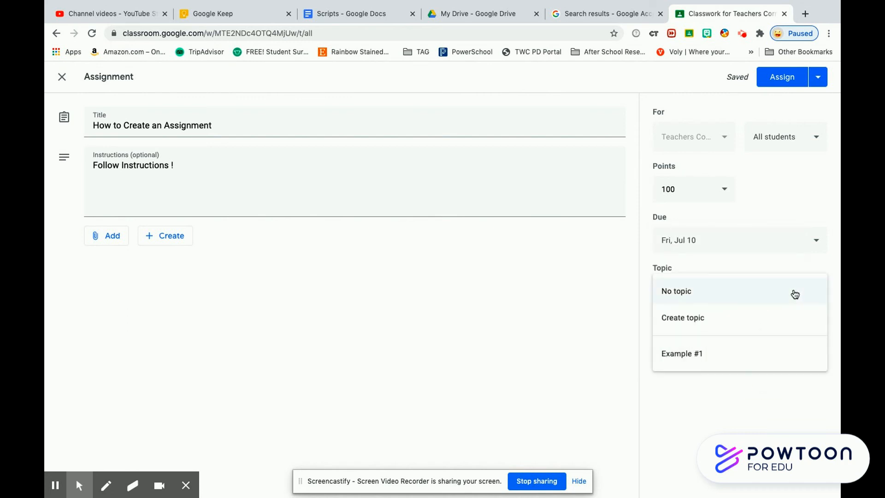
left_click(679, 360)
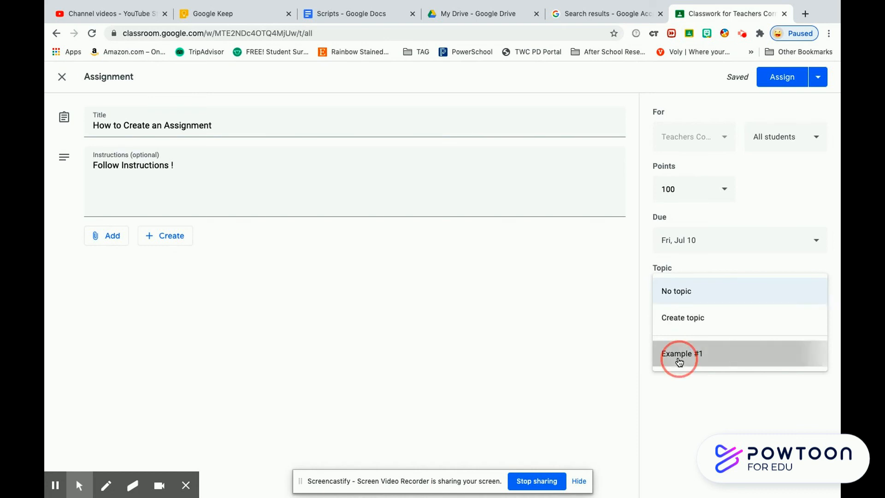
left_click(691, 342)
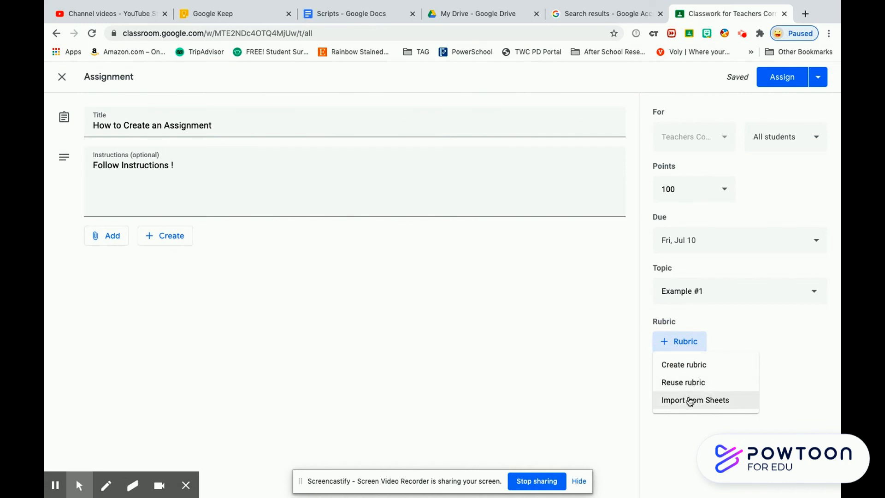
Step: Skip the rubric and attach the Scripts document from My Drive
left_click(769, 361)
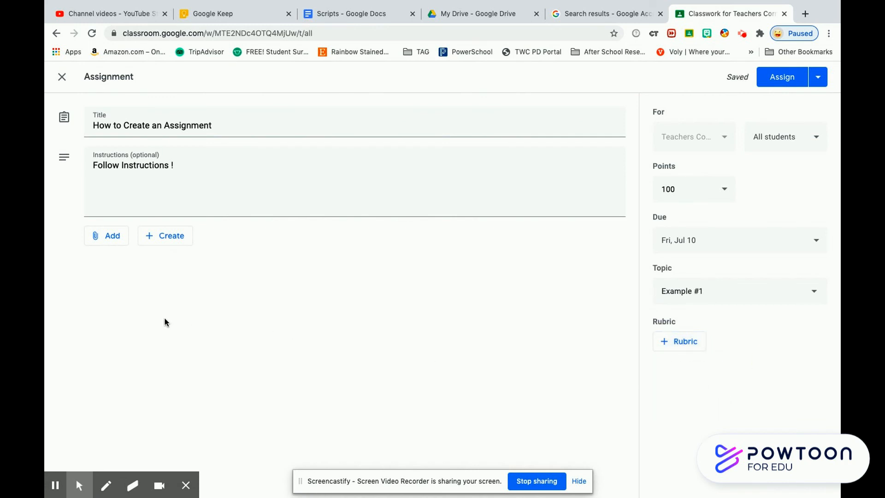
left_click(113, 237)
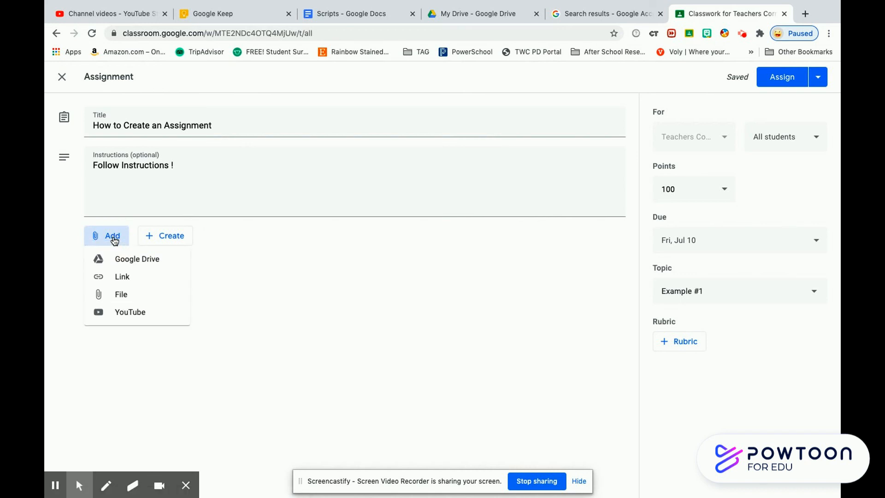
left_click(138, 300)
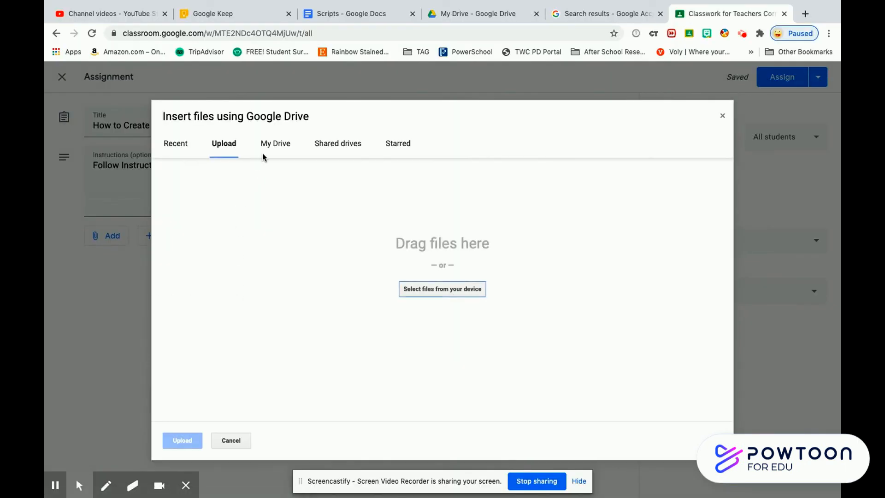
left_click(273, 144)
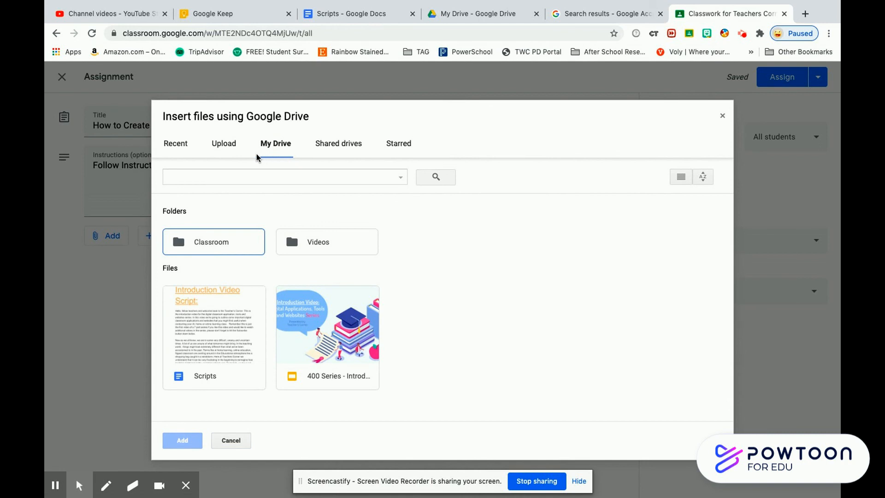
left_click(215, 323)
left_click(181, 441)
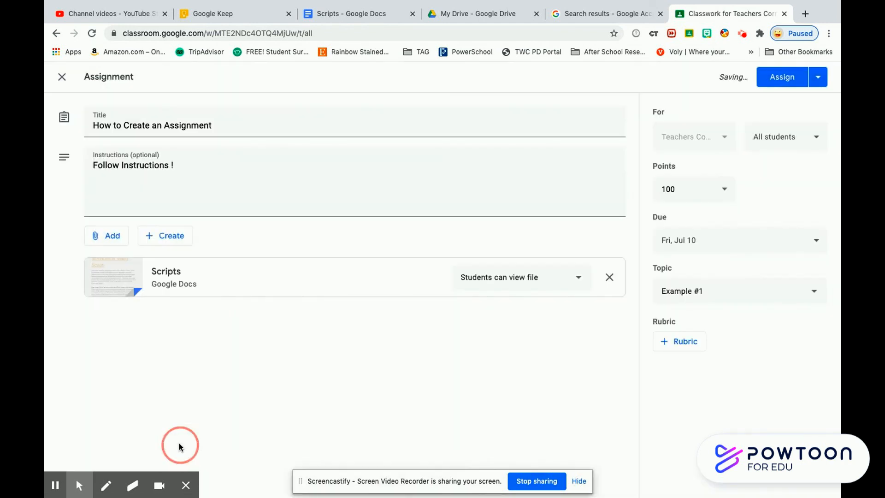
Step: Set Scripts to 'Make a copy for each student' and assign the assignment
left_click(577, 281)
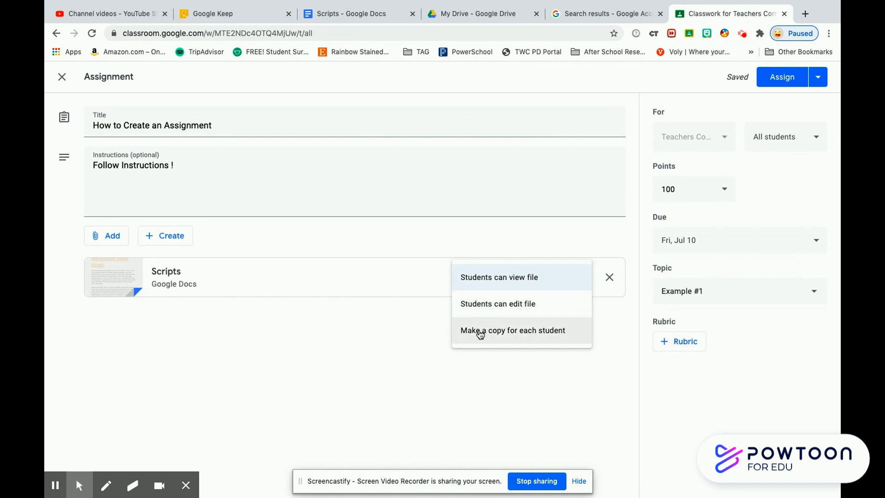
left_click(501, 340)
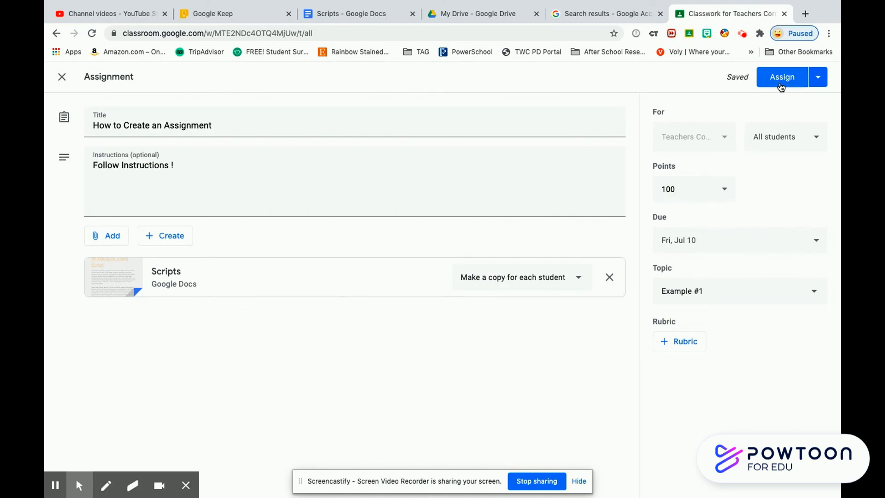
left_click(781, 79)
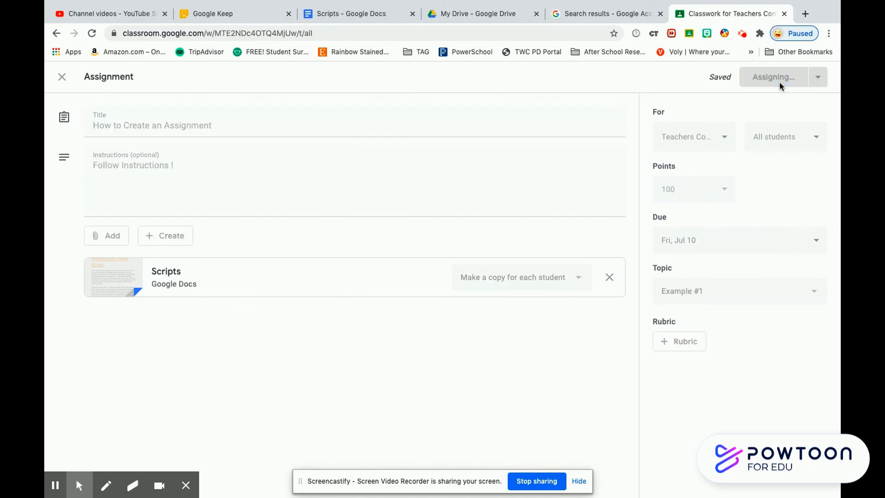